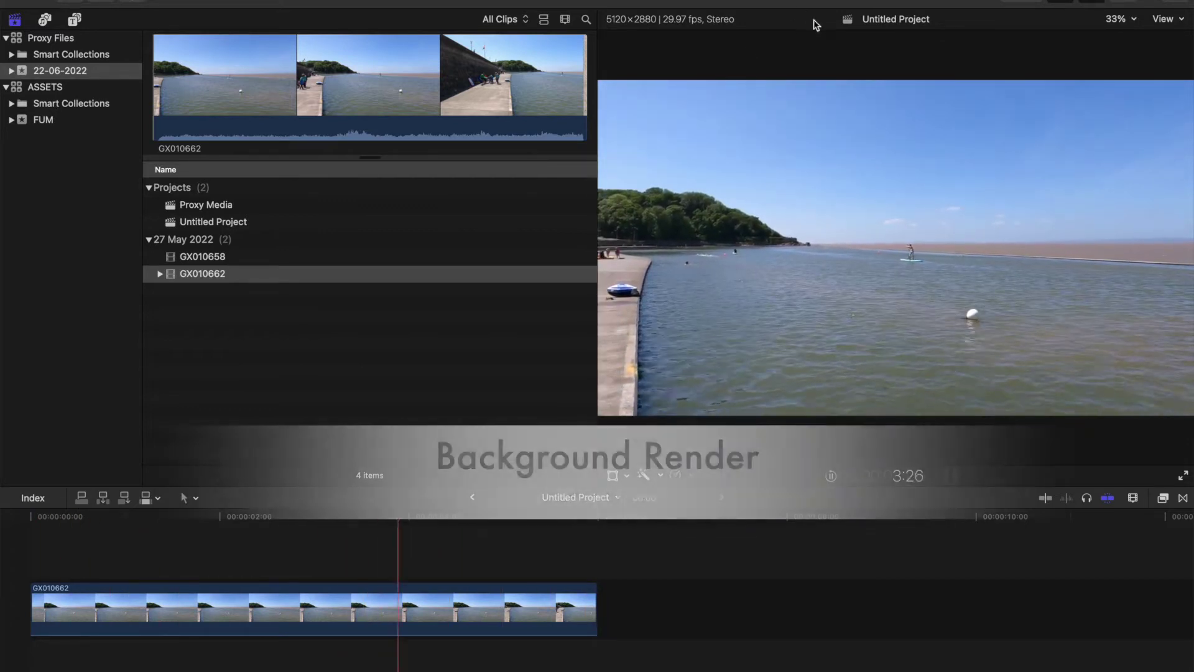
Uncheck Background render in the Playback preferences and close the Preferences window.
key("super+comma")
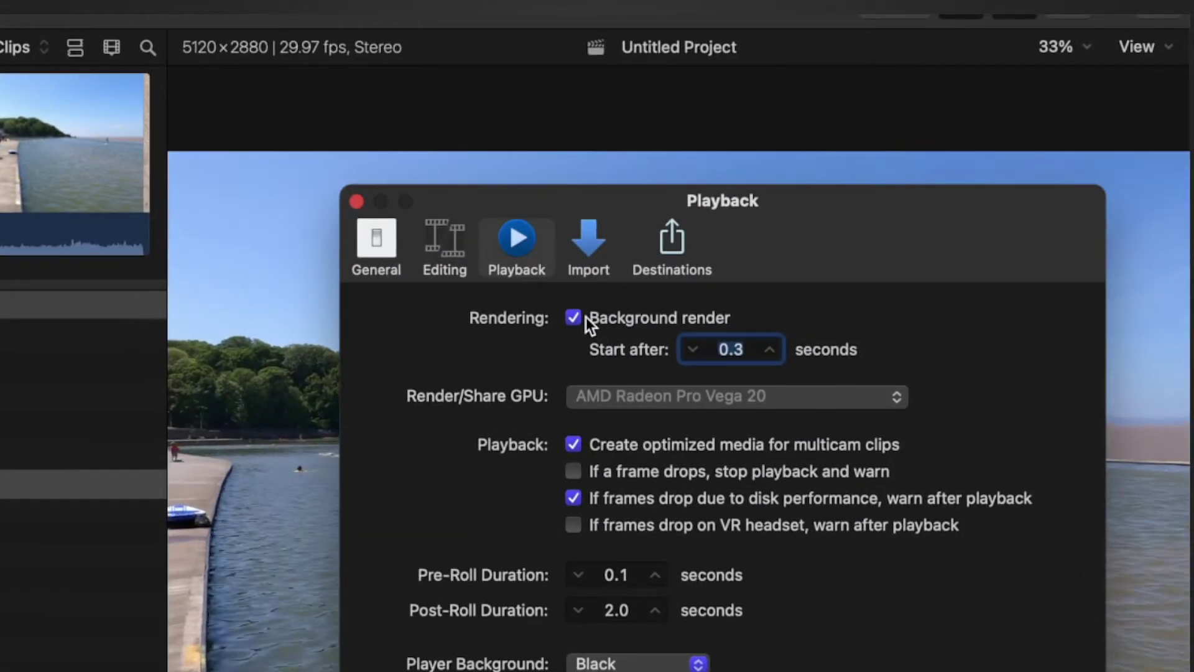
left_click(577, 319)
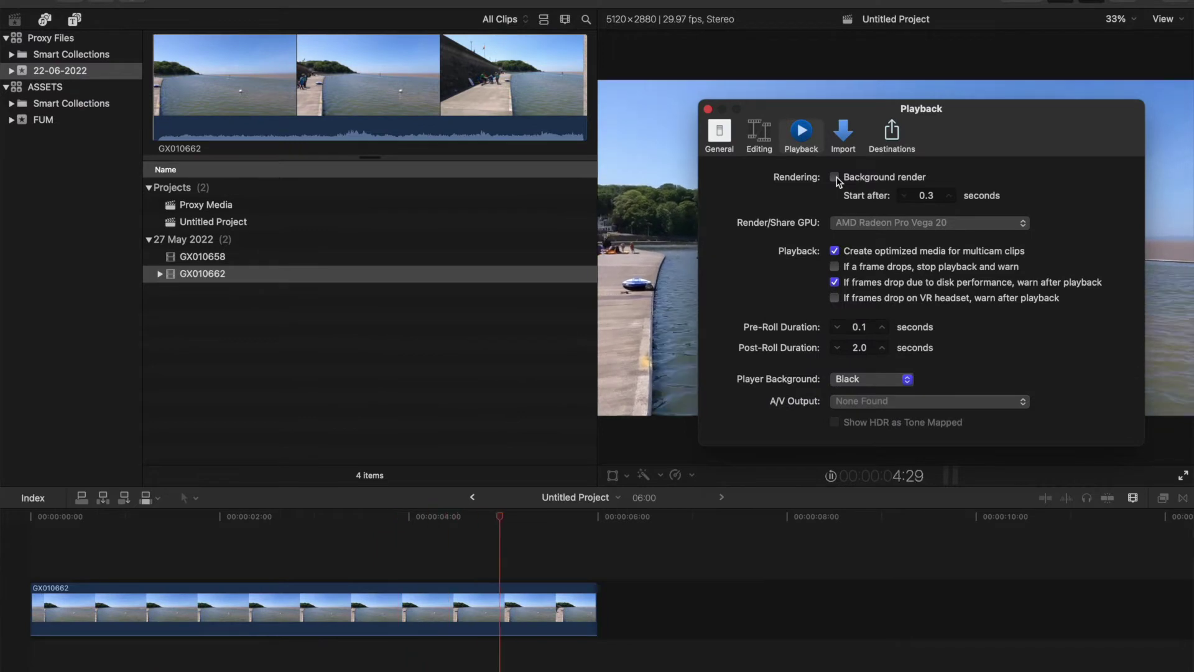
left_click(708, 109)
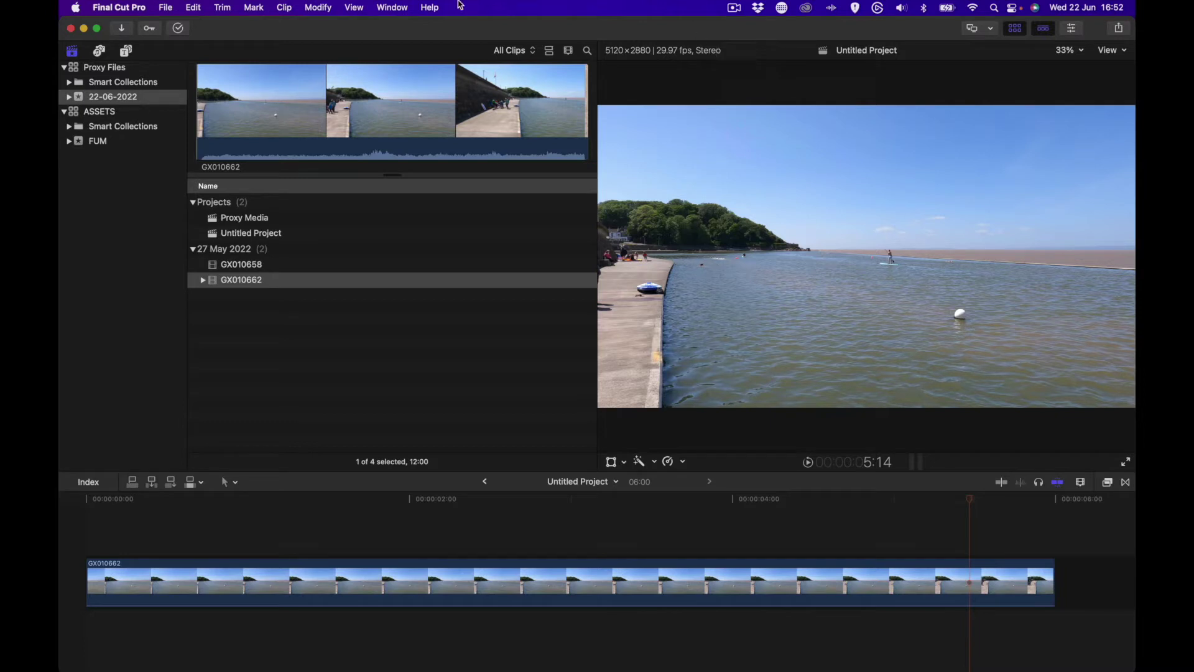
Preview clips GX010658 and GX010662, then select GX010662 in the timeline.
left_click(260, 265)
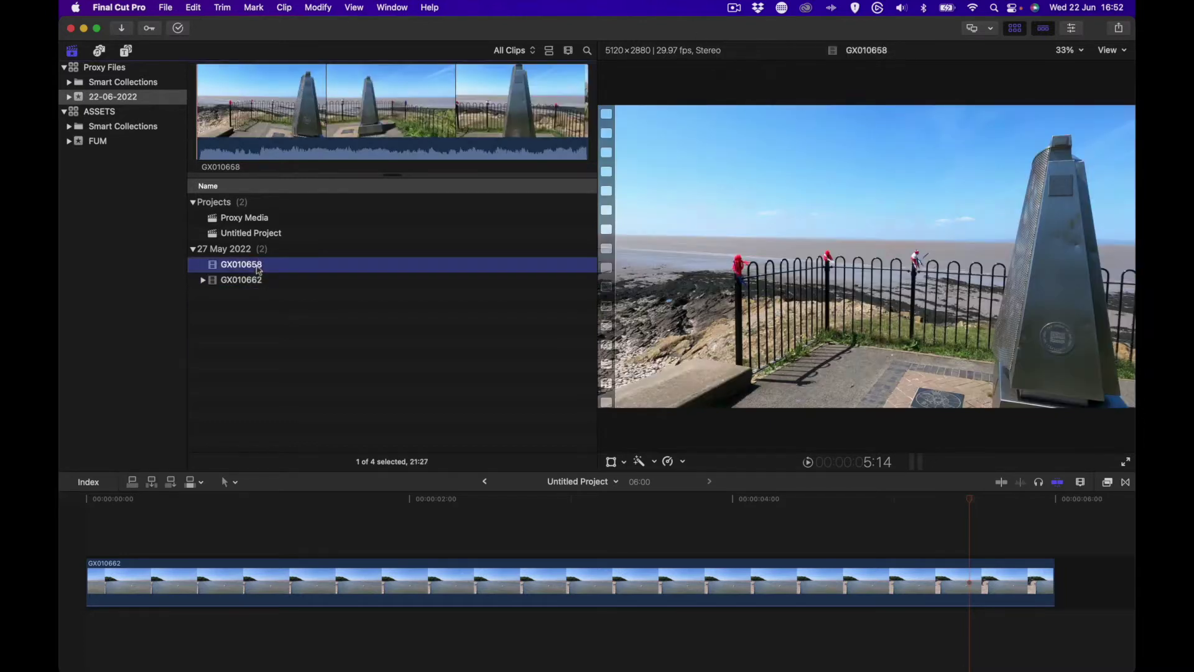
left_click(260, 280)
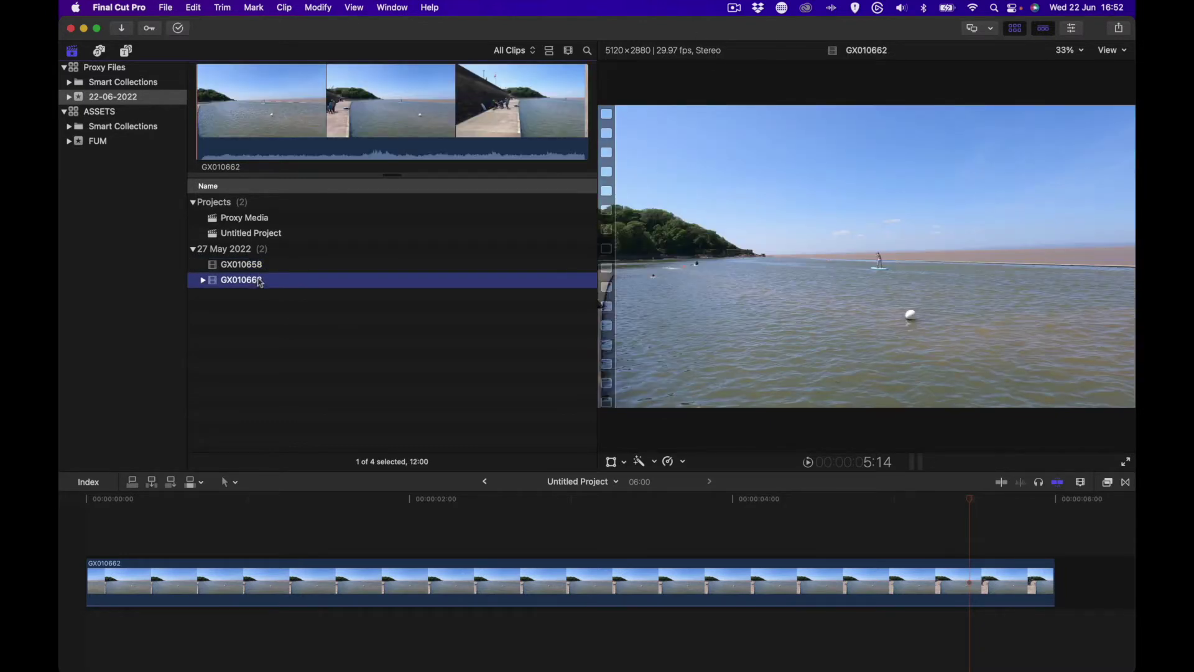
left_click(266, 265)
left_click(263, 281)
left_click(342, 585)
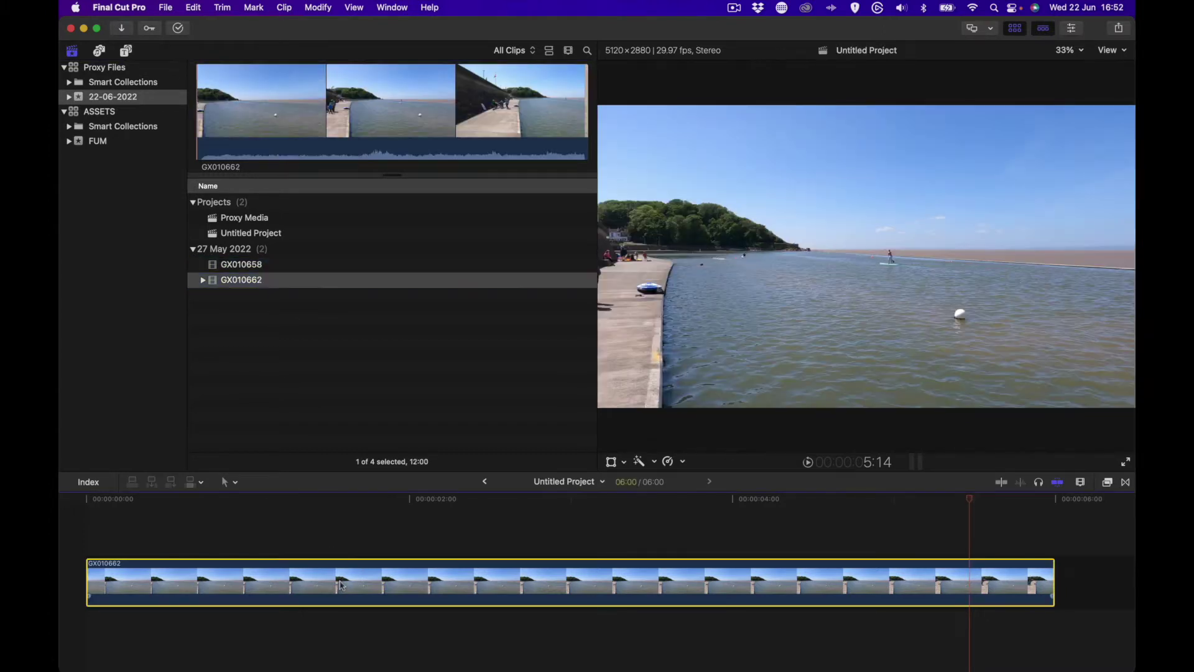
Show the context menu for both clips, then for GX010662 alone in the browser.
right_click(262, 280)
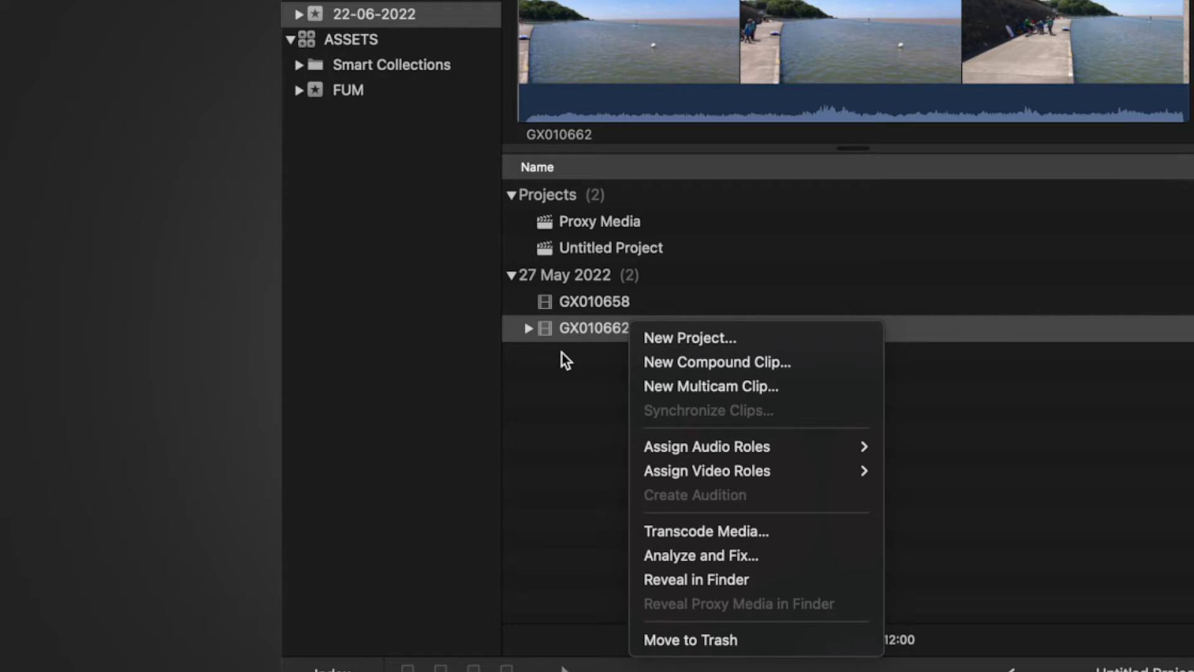
key("super+a")
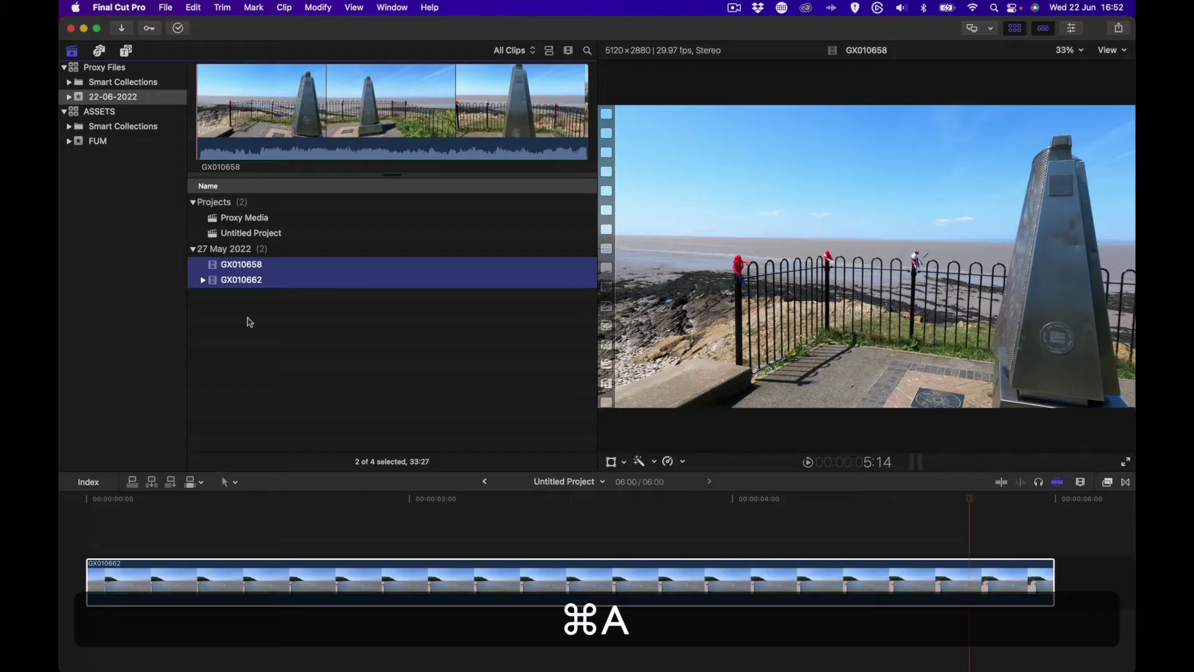
right_click(283, 279)
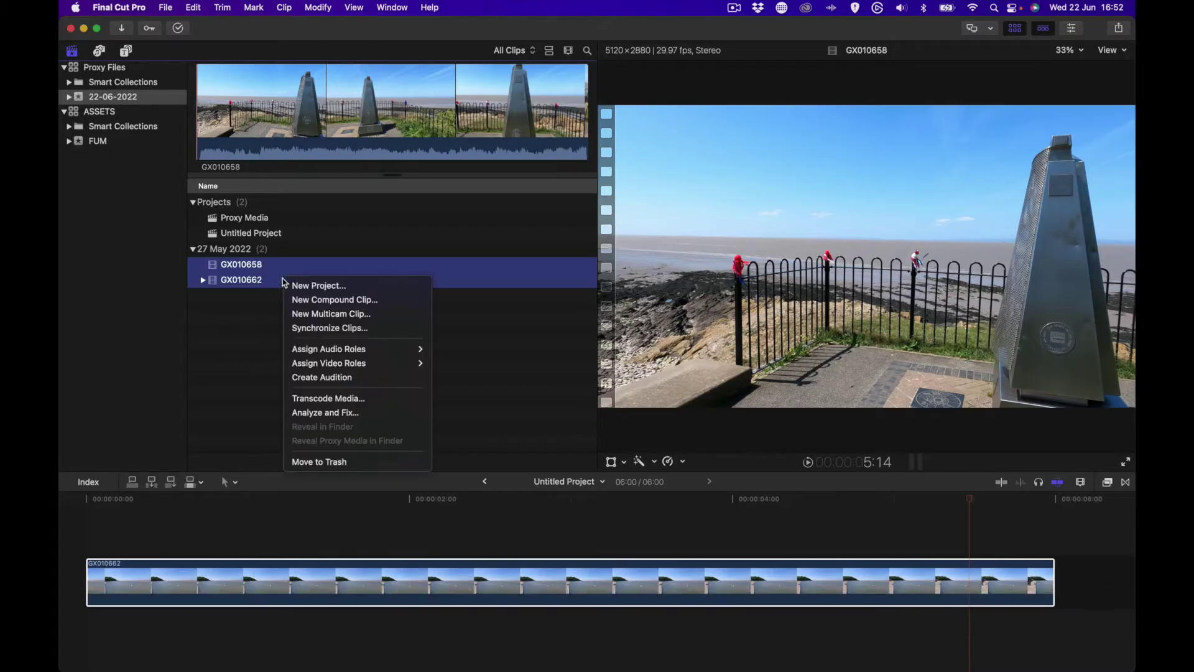
left_click(245, 349)
left_click(256, 311)
left_click(261, 283)
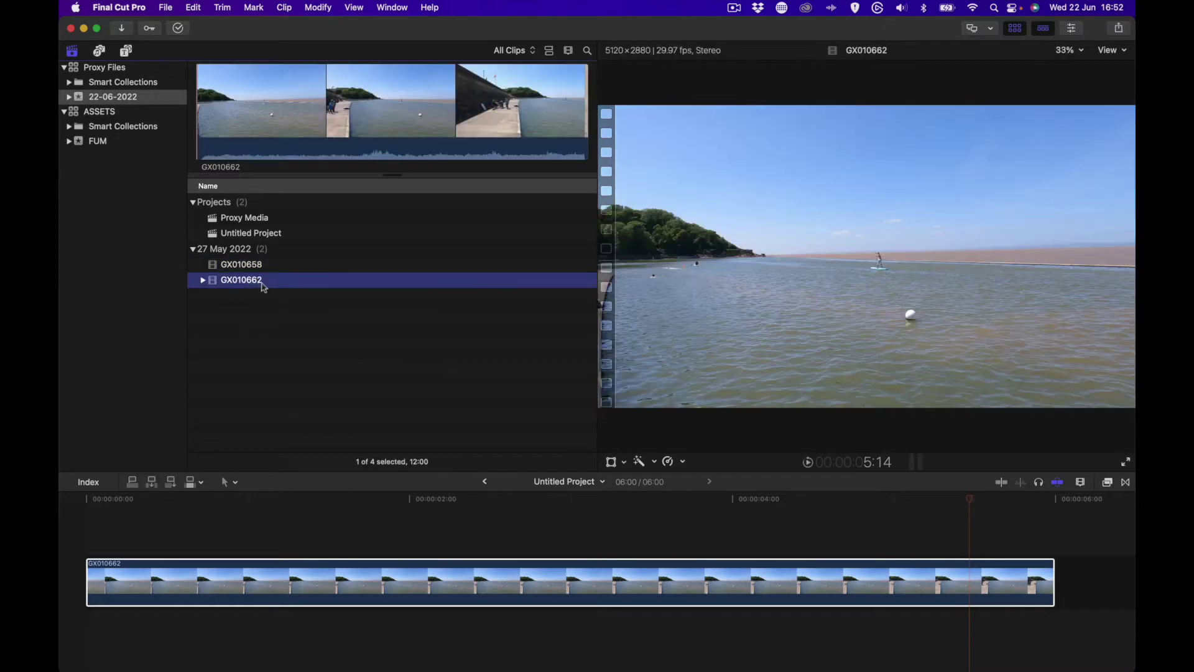
right_click(264, 281)
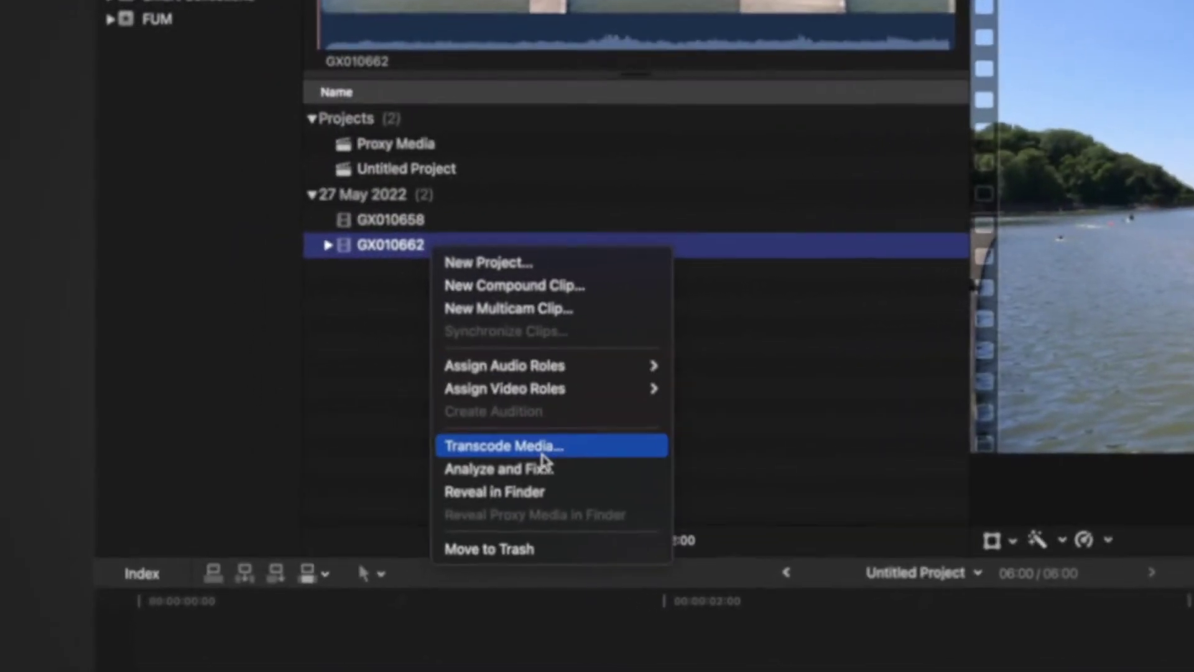
Transcode GX010662 to ProRes Proxy media at 50% frame size.
left_click(401, 417)
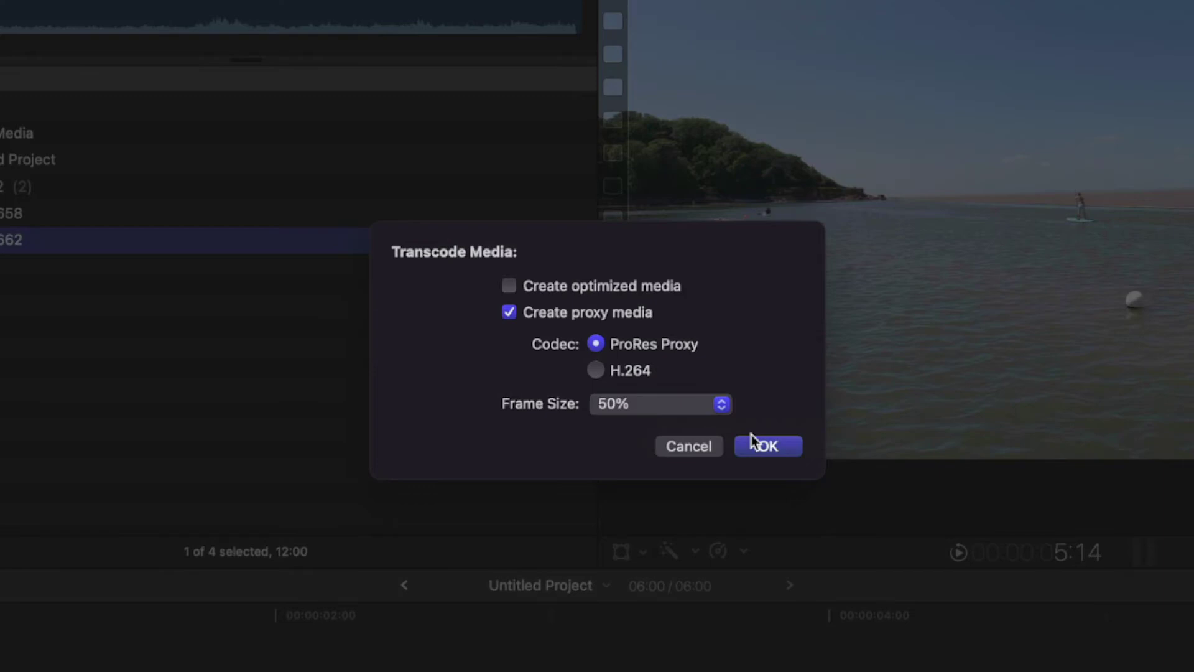
left_click(753, 443)
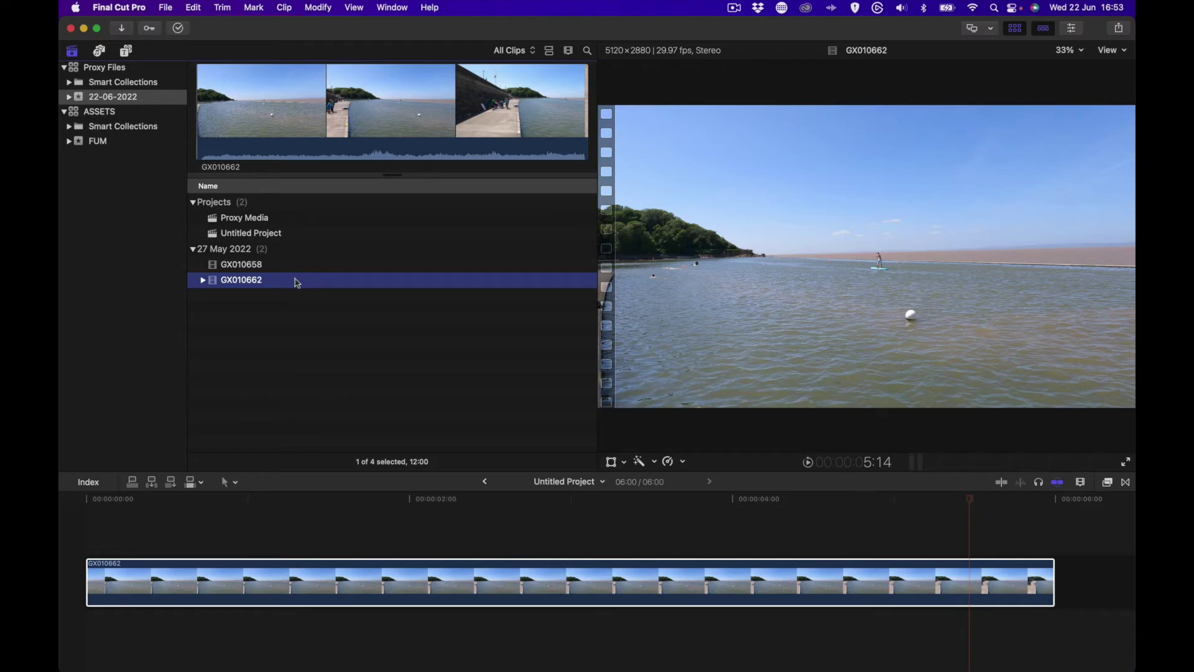
Try Proxy Preferred, then Optimized/Original, and finally set the viewer to Proxy Only.
left_click(1114, 51)
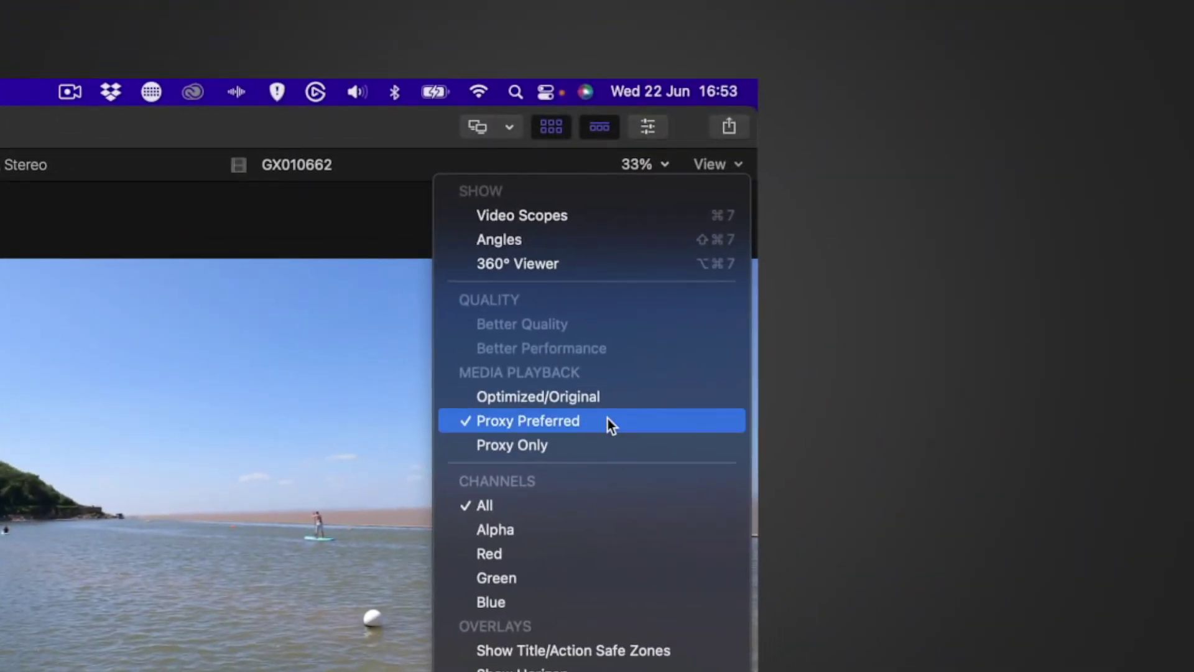
left_click(600, 416)
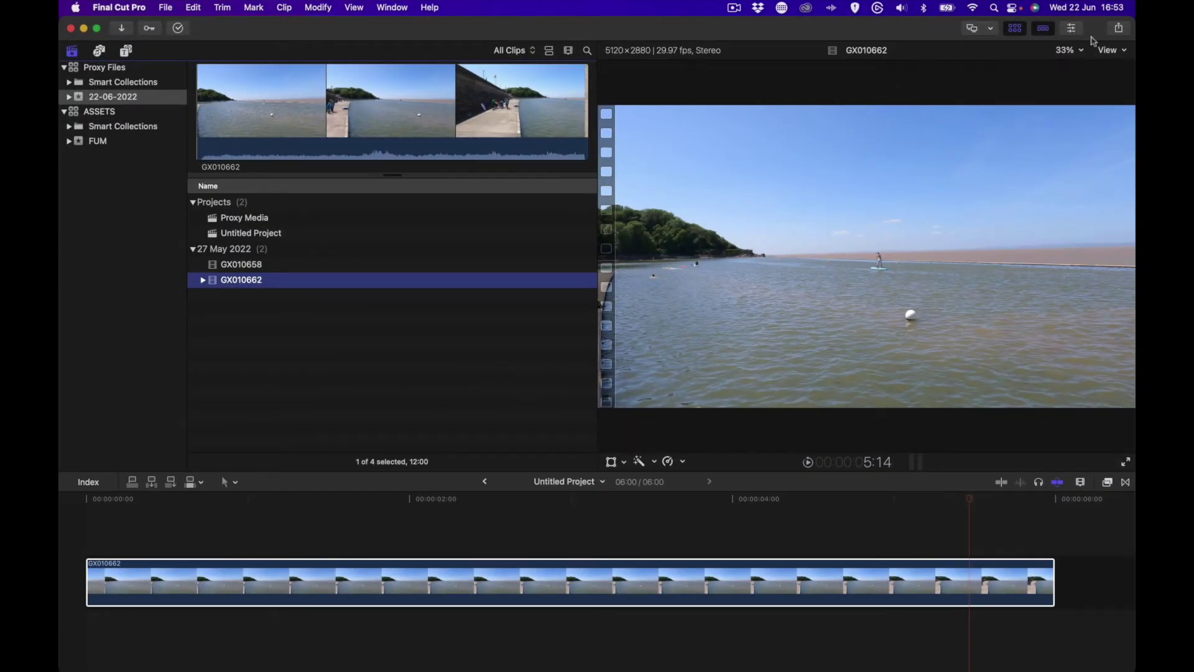
left_click(1111, 50)
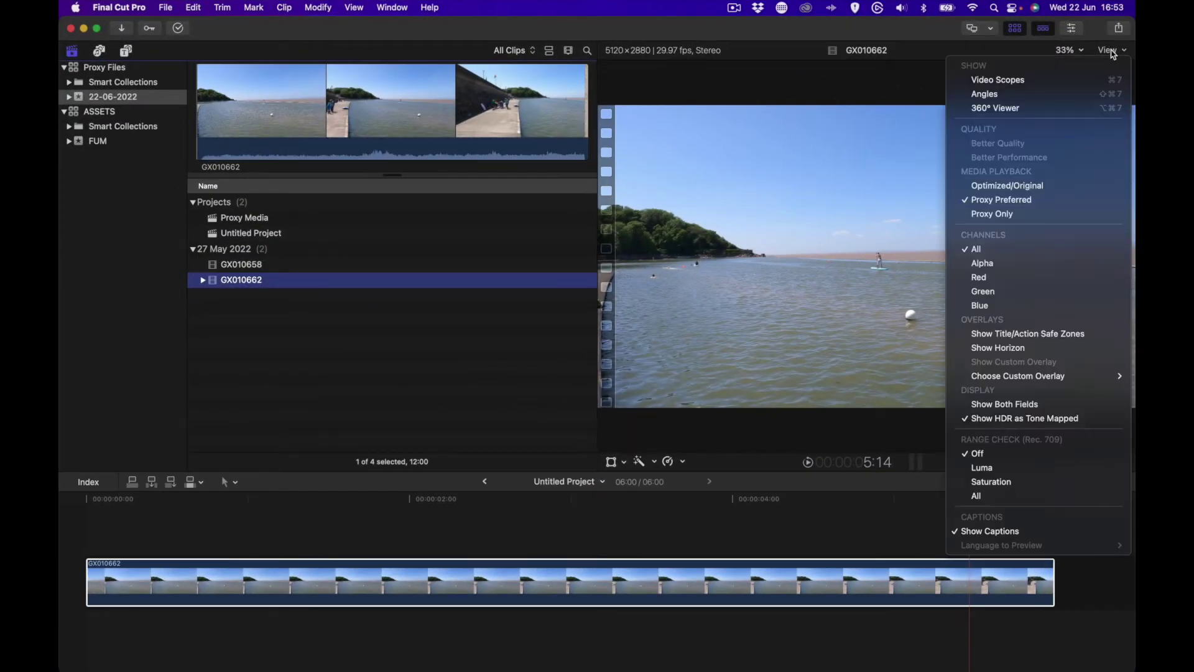
left_click(1076, 195)
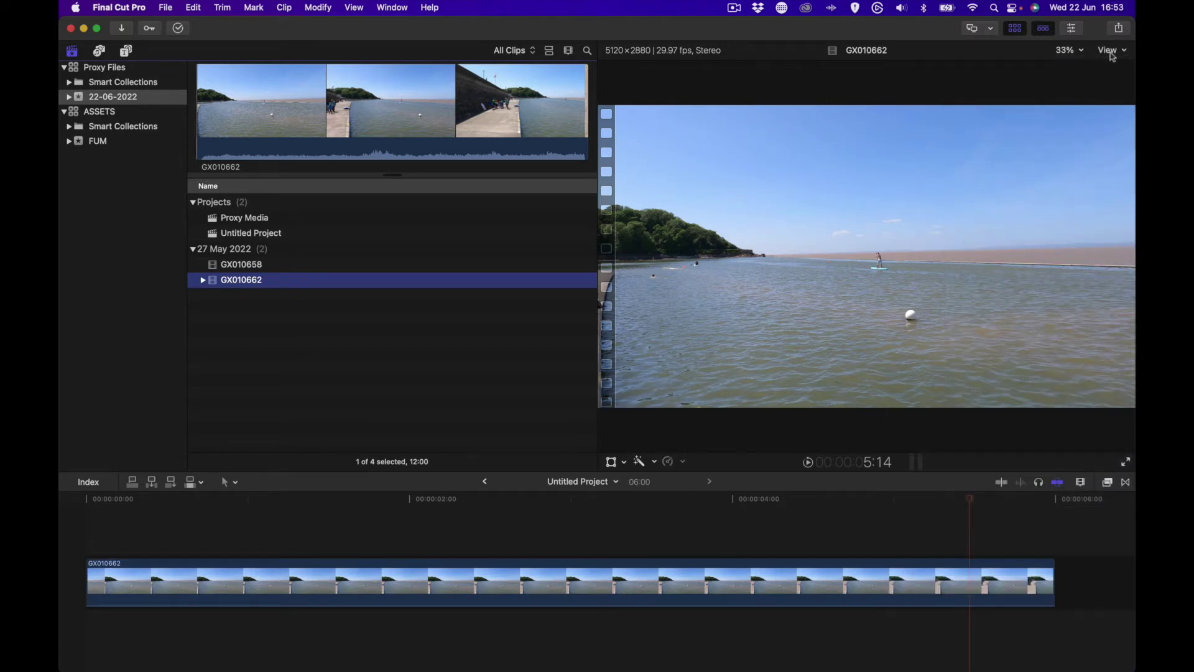
left_click(1111, 51)
left_click(1053, 211)
Append GX010658 to the project end with E and set playback to Proxy Preferred.
left_click(238, 267)
scroll(254, 271, "right", 3)
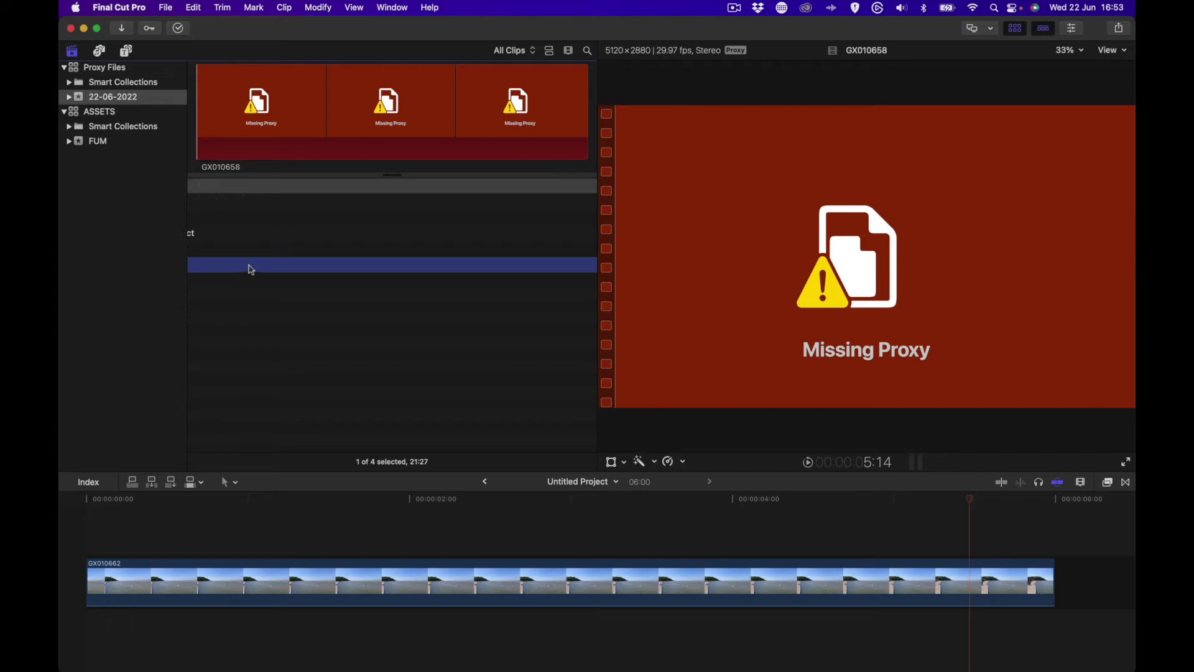
key("e")
left_click(1112, 51)
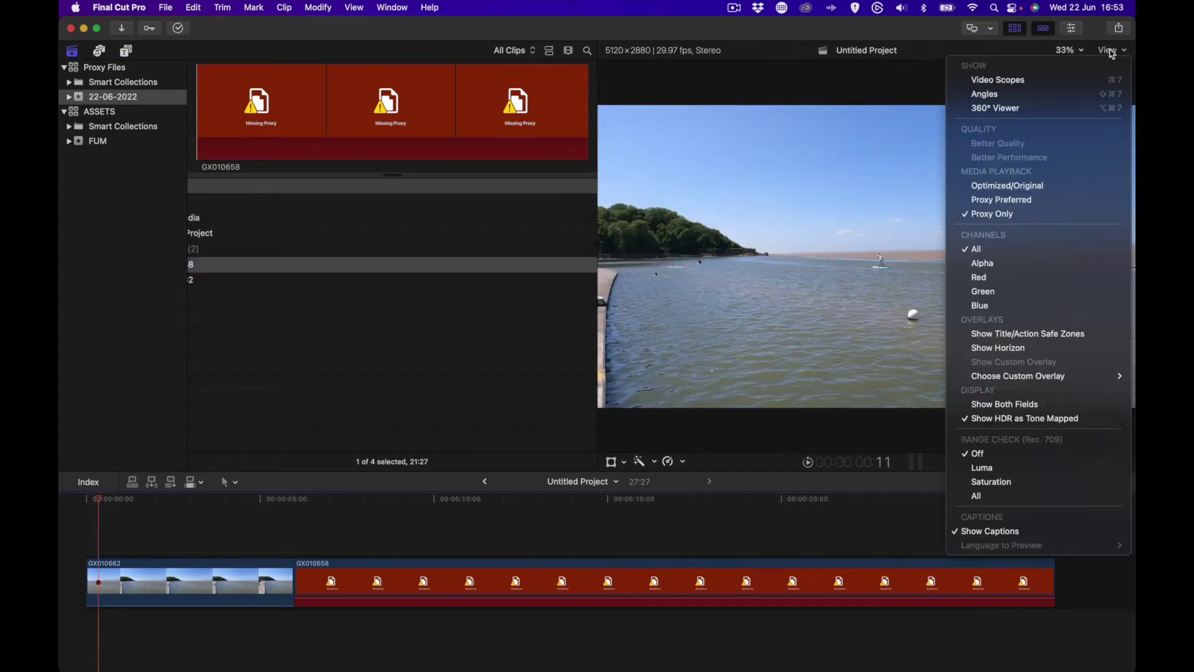
left_click(1044, 205)
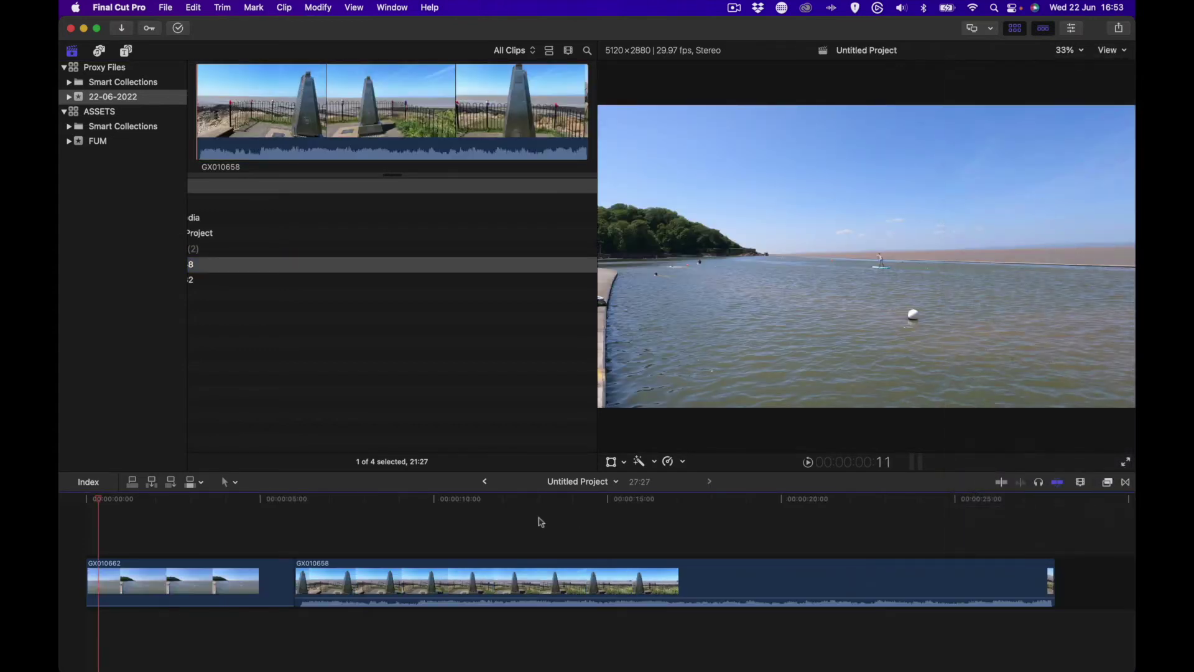
Select and scrub through GX010662 and GX010658 in the timeline to check their footage.
left_click(471, 592)
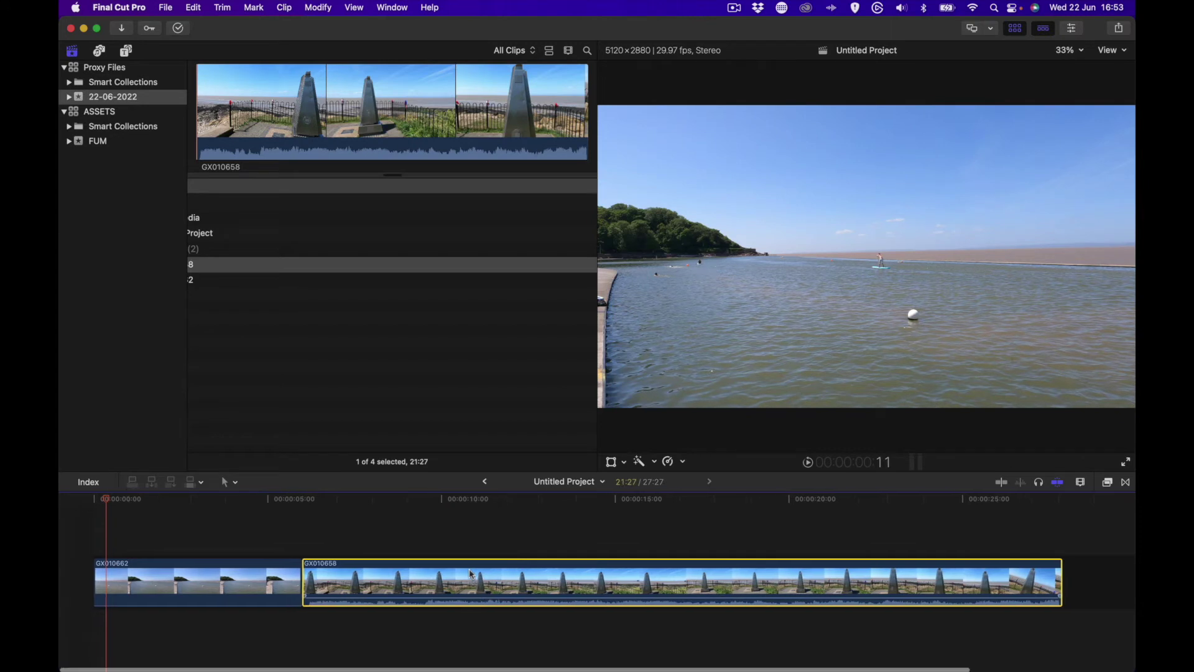
left_click(169, 548)
left_click(167, 547)
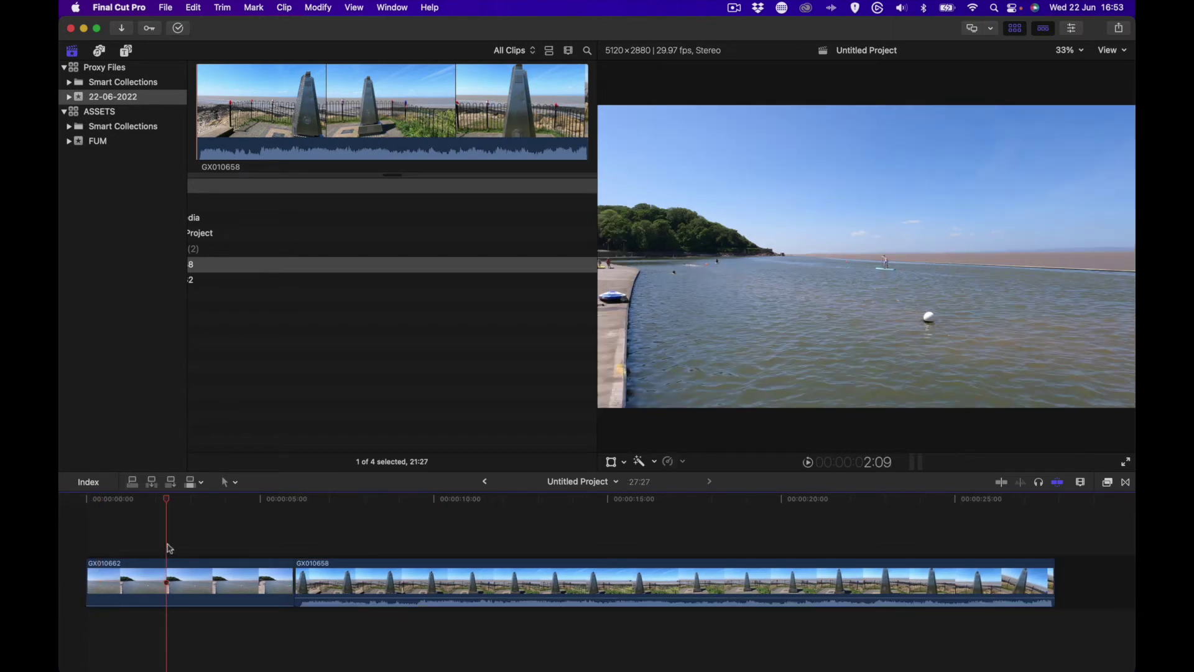
left_click(216, 579)
left_click(361, 577)
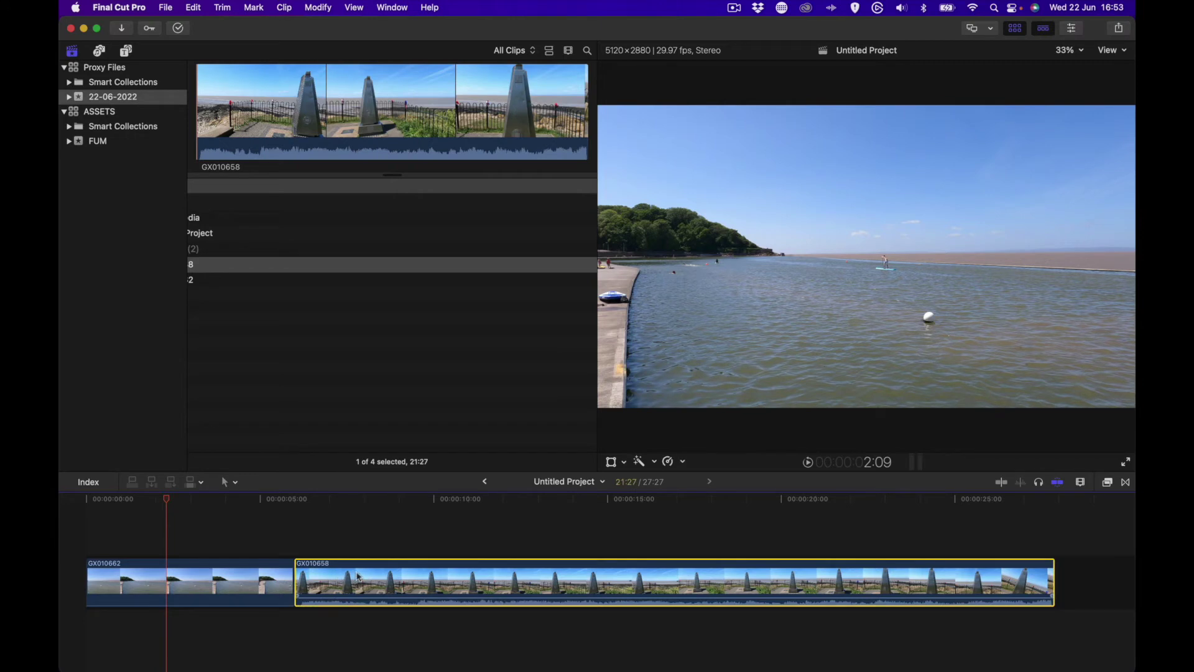
left_click(328, 547)
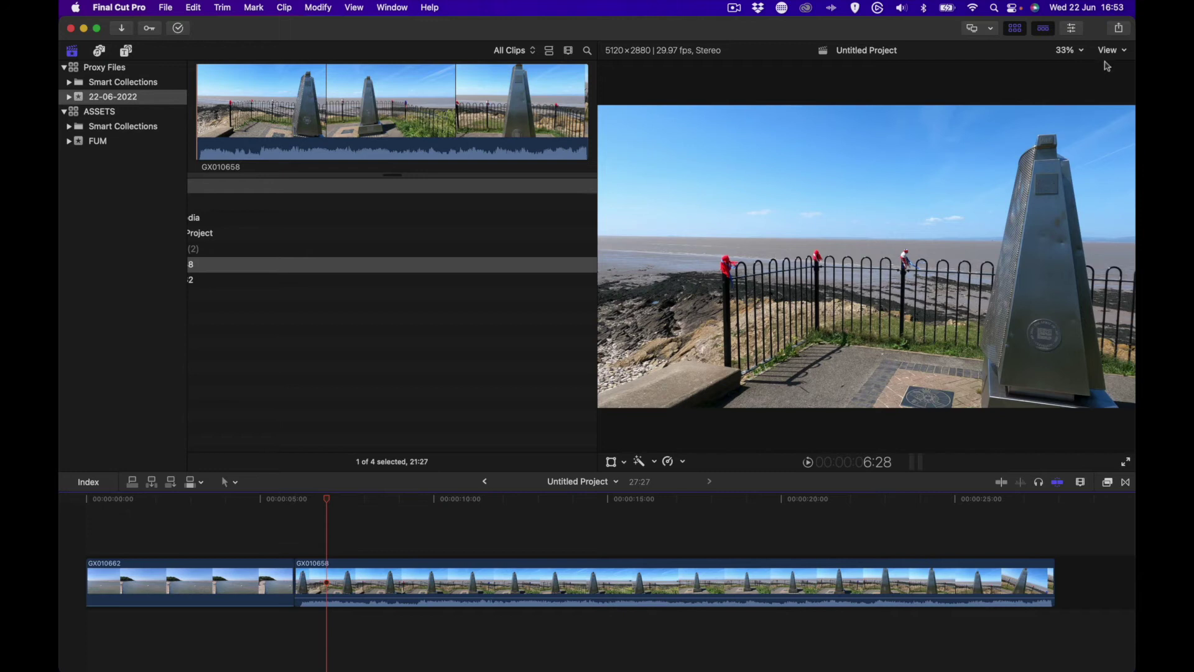
left_click(1111, 51)
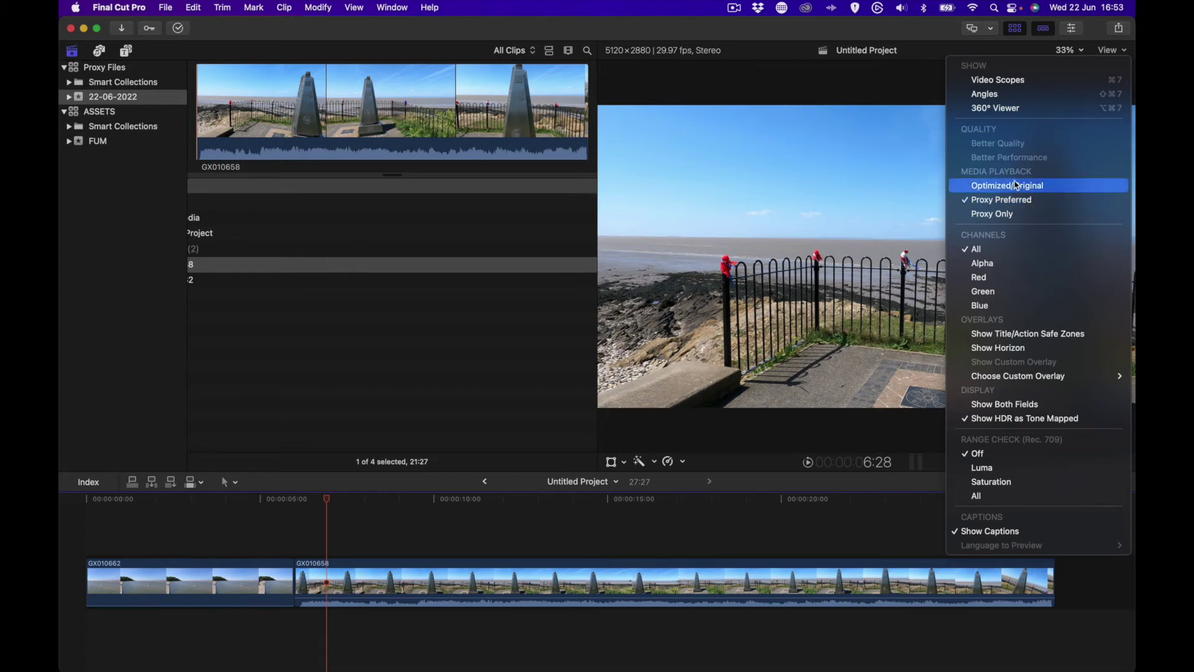
Switch the viewer to Proxy Only, select GX010662, and briefly play from about two seconds.
left_click(1010, 214)
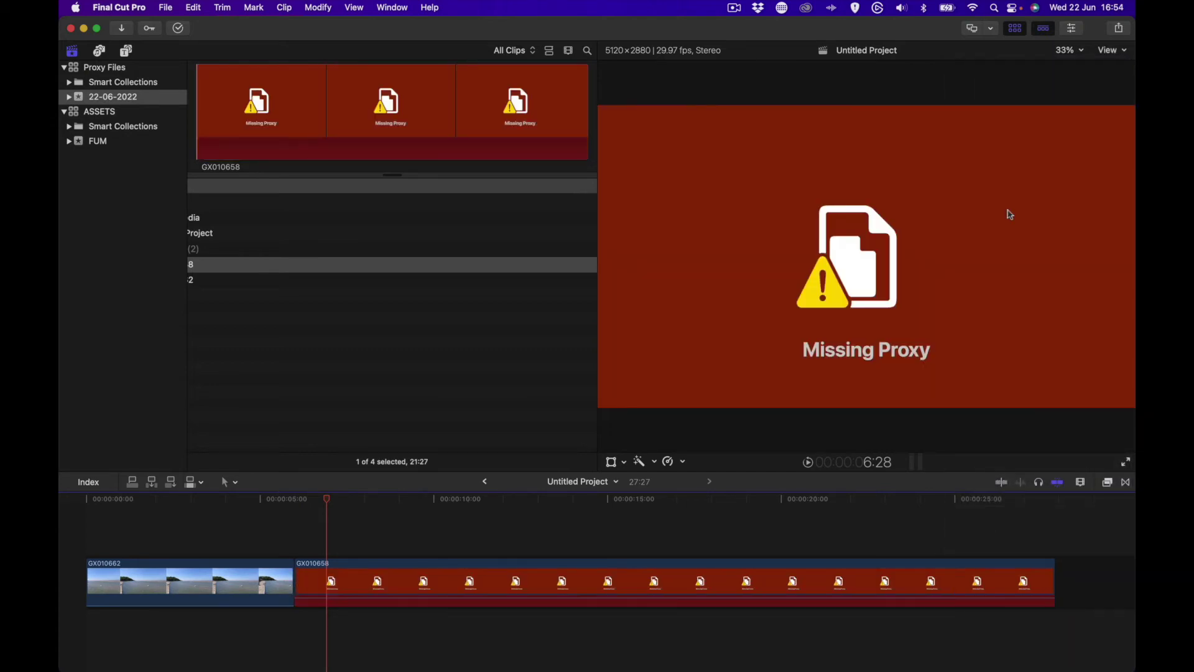
left_click(243, 519)
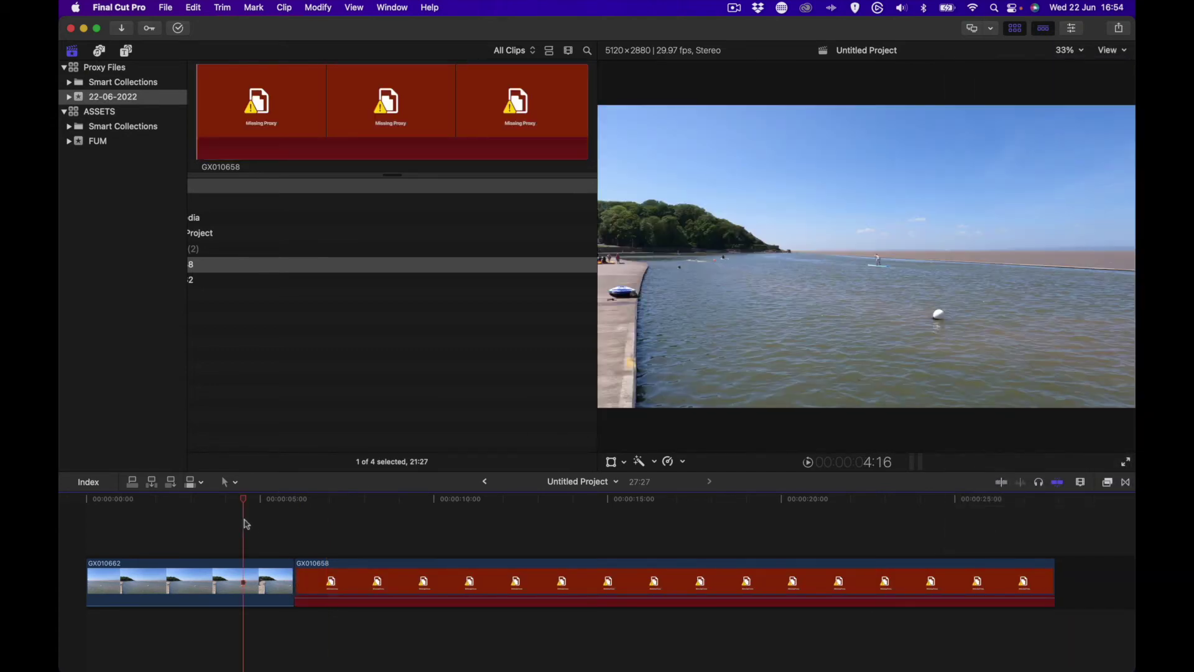
left_click(257, 279)
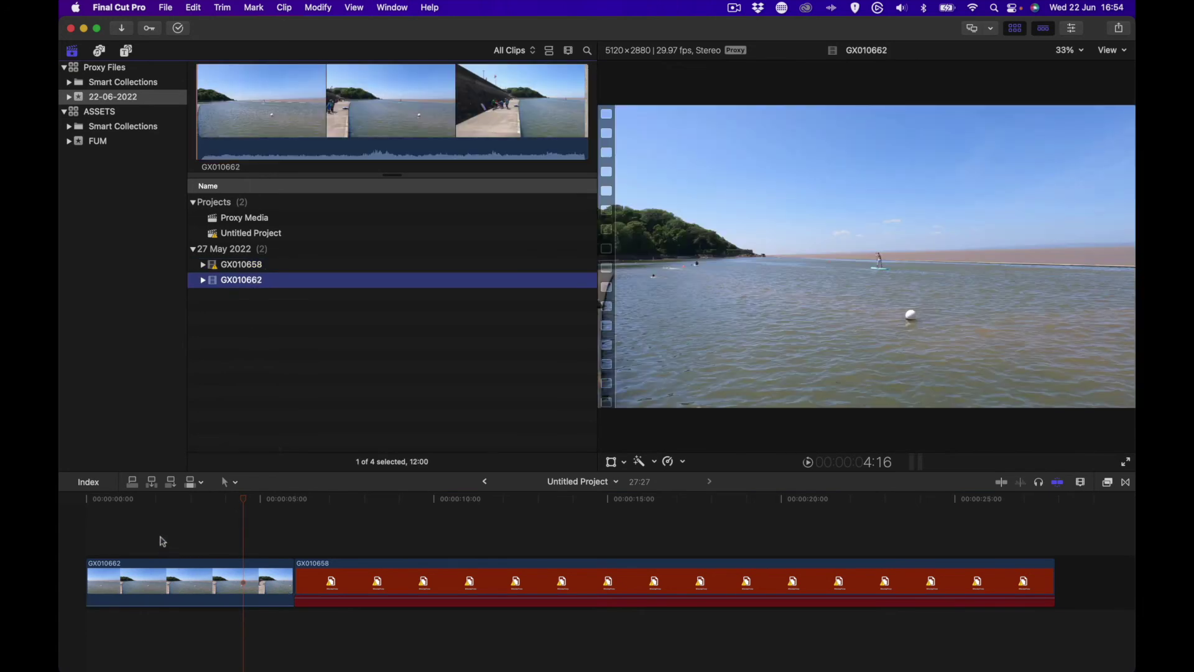
left_click(161, 540)
key("space")
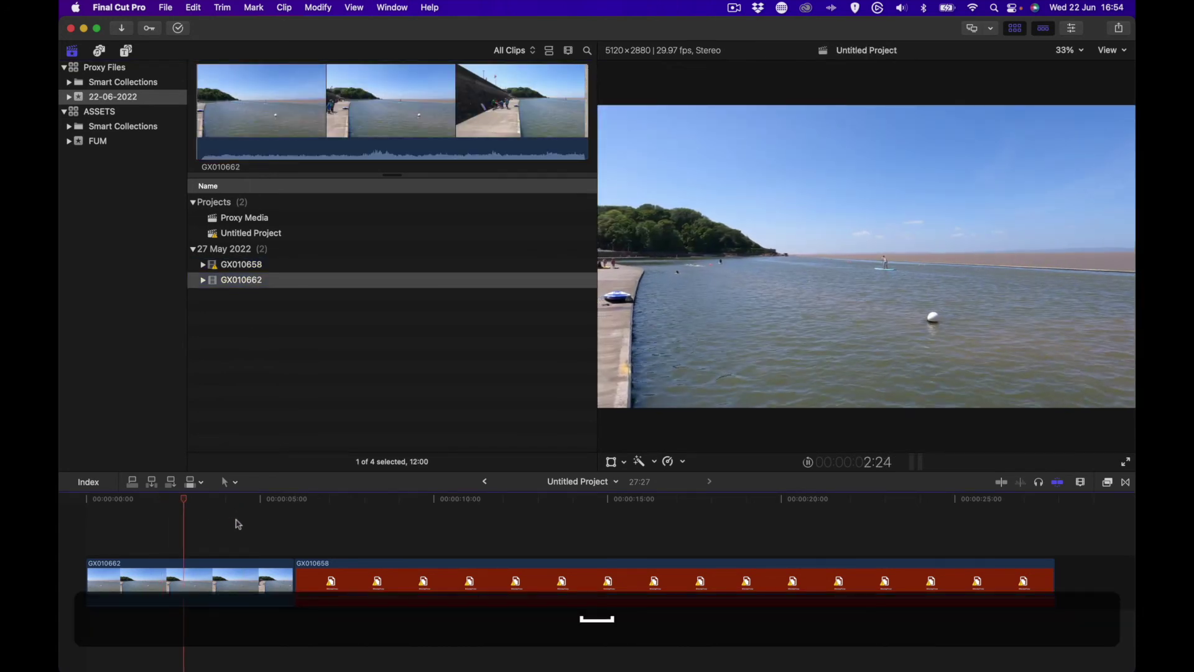
key("space")
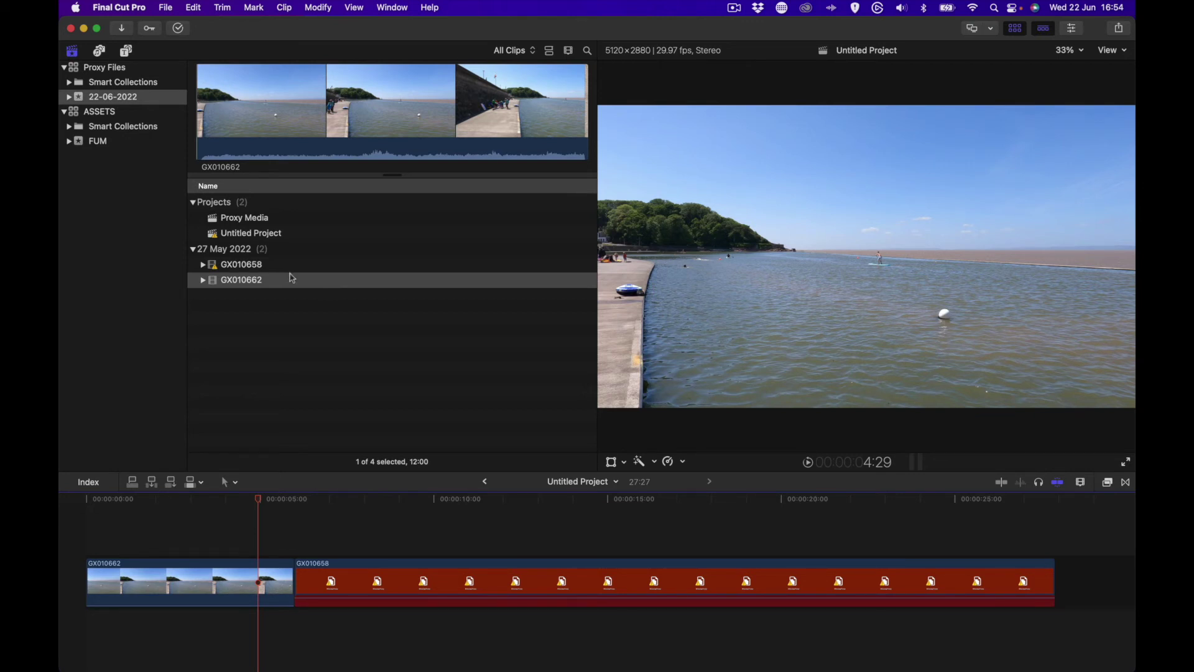
Delete GX010662's proxy media via Delete Generated Clip Files with Delete Proxy Media ticked.
left_click(250, 279)
left_click(167, 7)
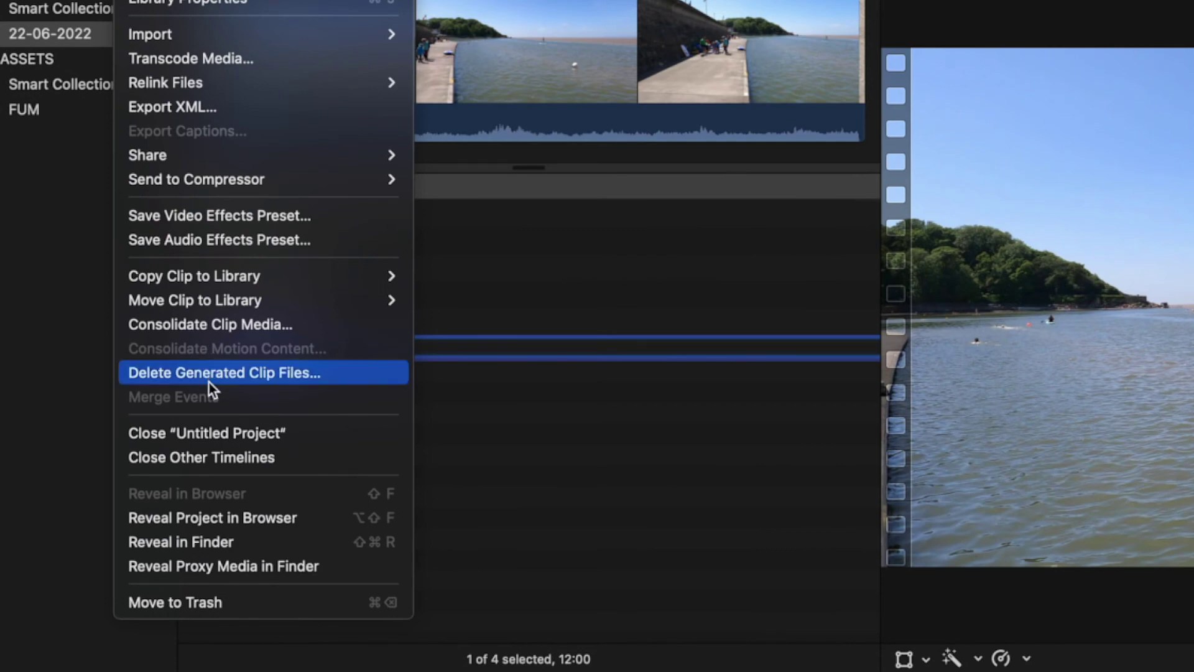
left_click(208, 373)
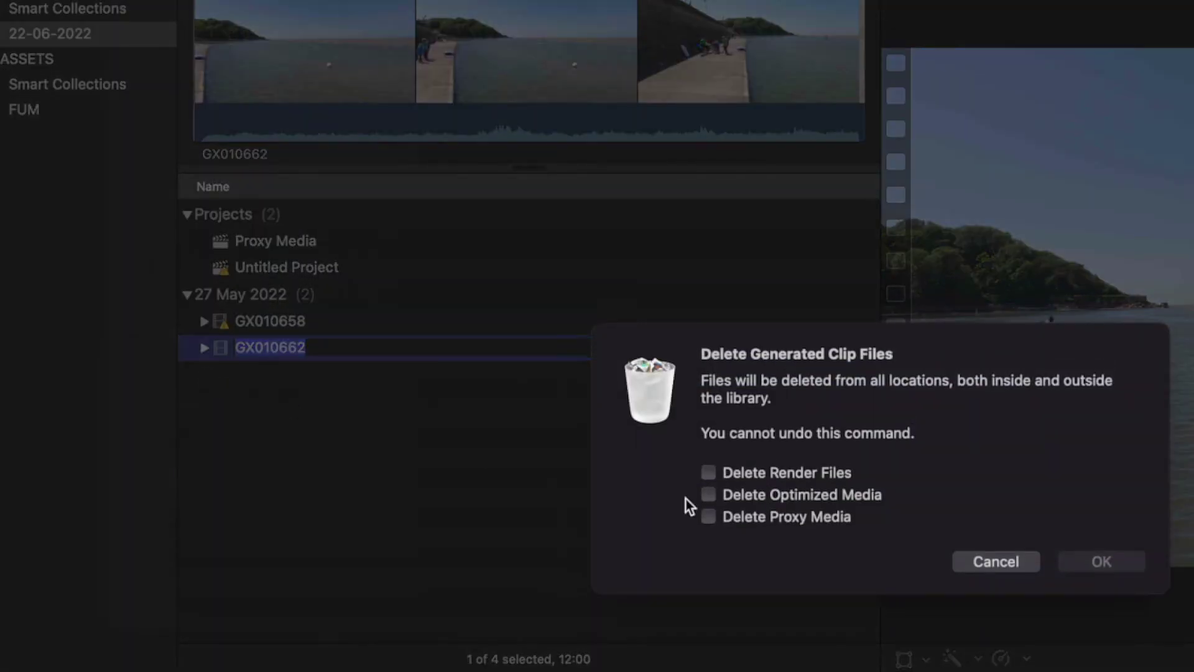
left_click(709, 518)
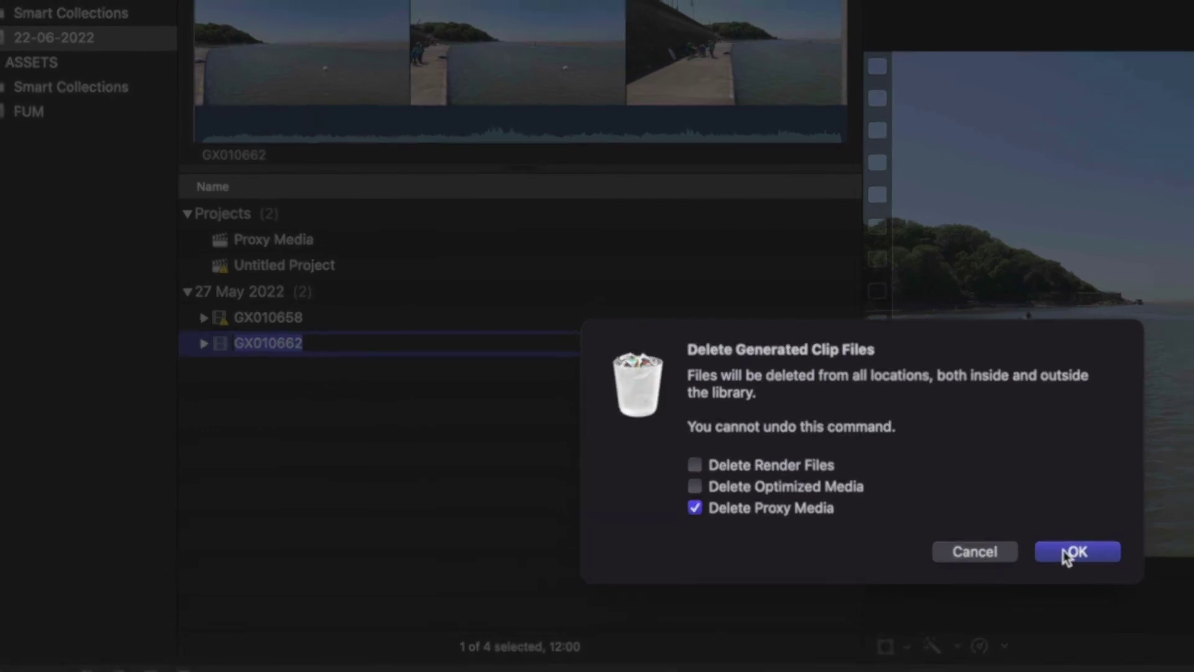
left_click(1067, 552)
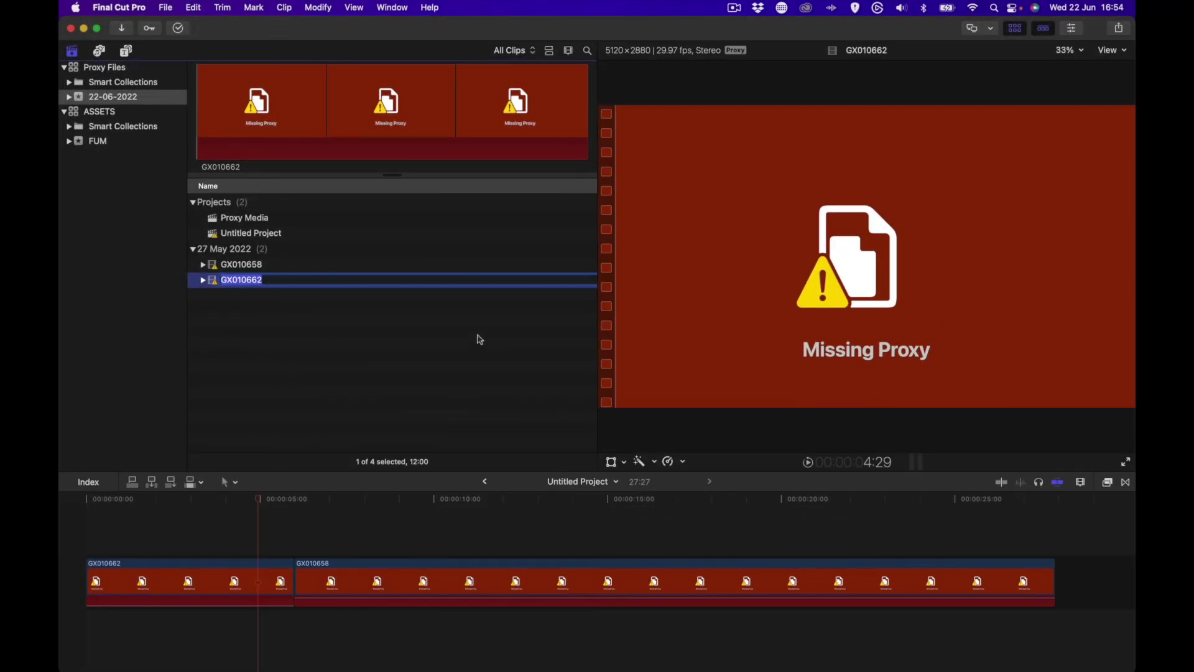
Set viewer playback back to Optimized/Original and return the viewer to the project.
left_click(1113, 51)
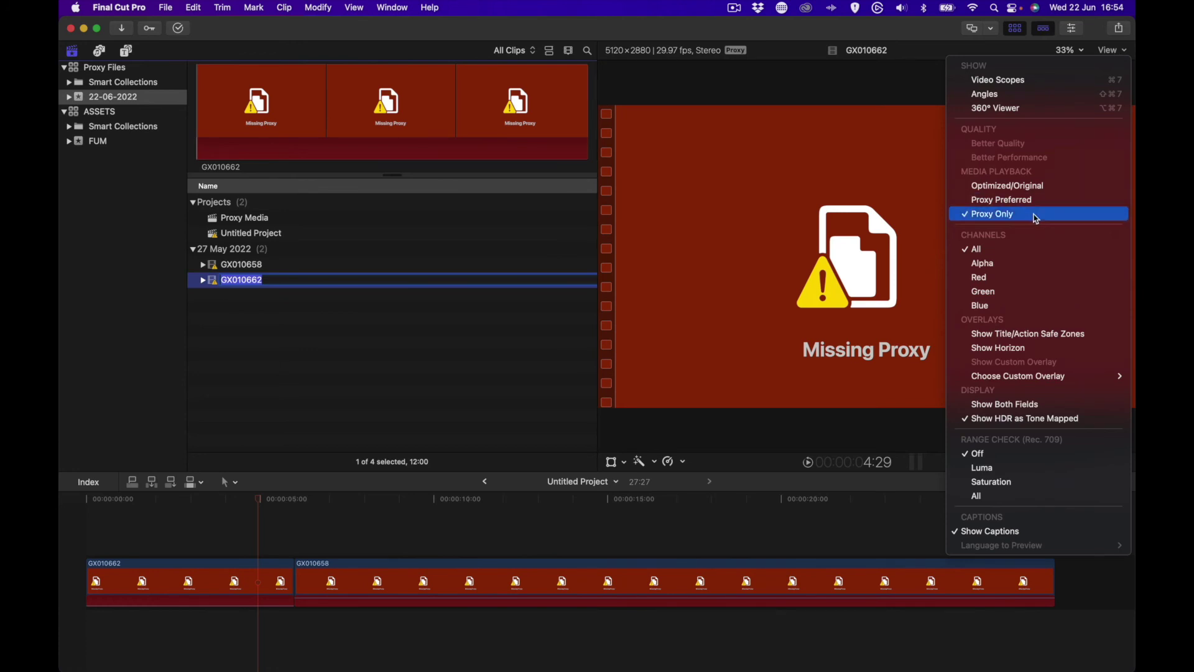
left_click(1037, 187)
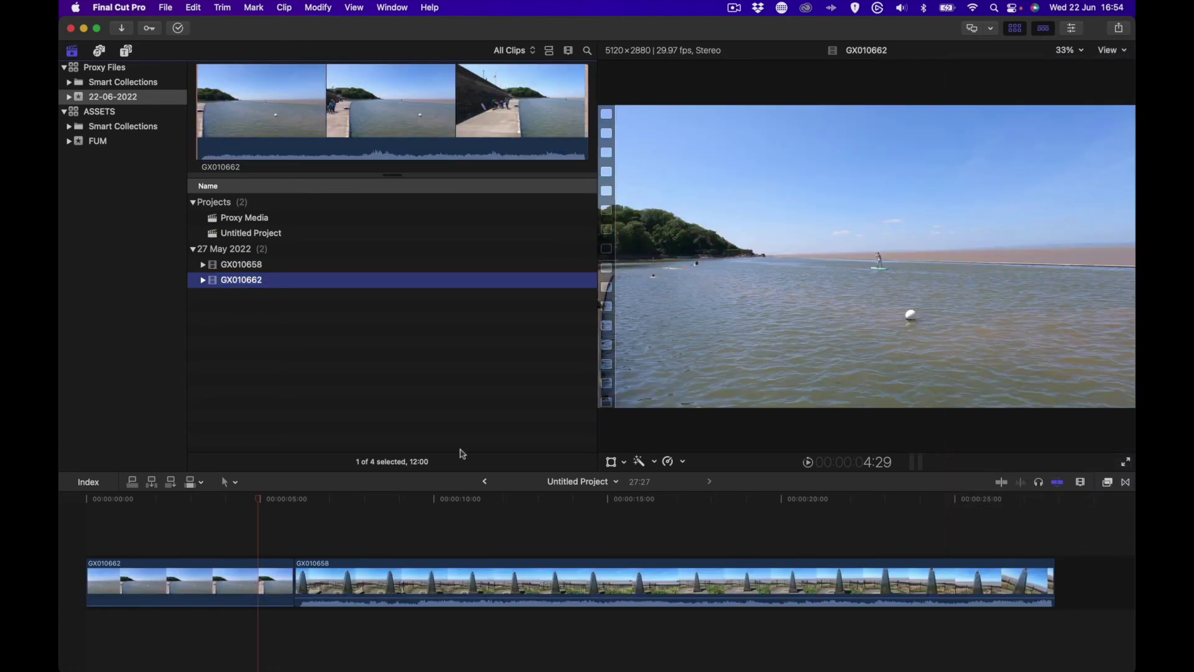
left_click(150, 525)
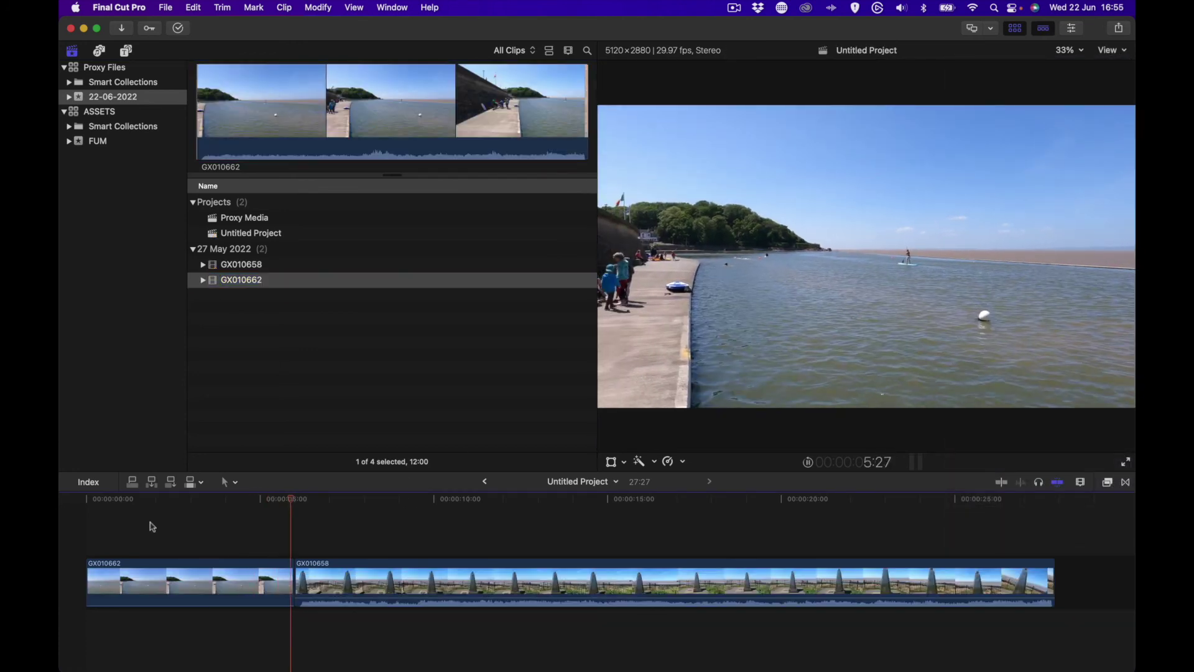